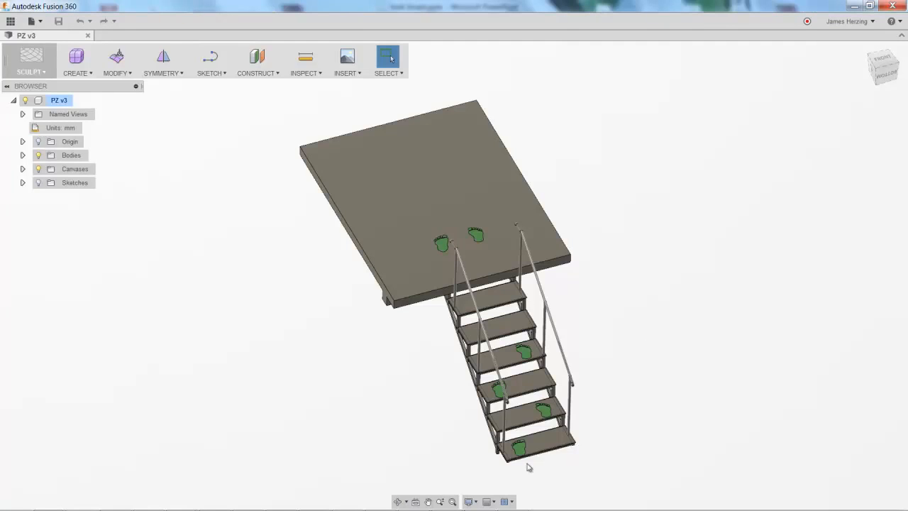
- Switch to Autodesk Simulation Mechanical and open the IGES file Hulk Stairs 2.igs from the Hulk folder
{"action": "scroll", "coordinate": [527, 462], "scroll_direction": "up", "scroll_amount": 3}
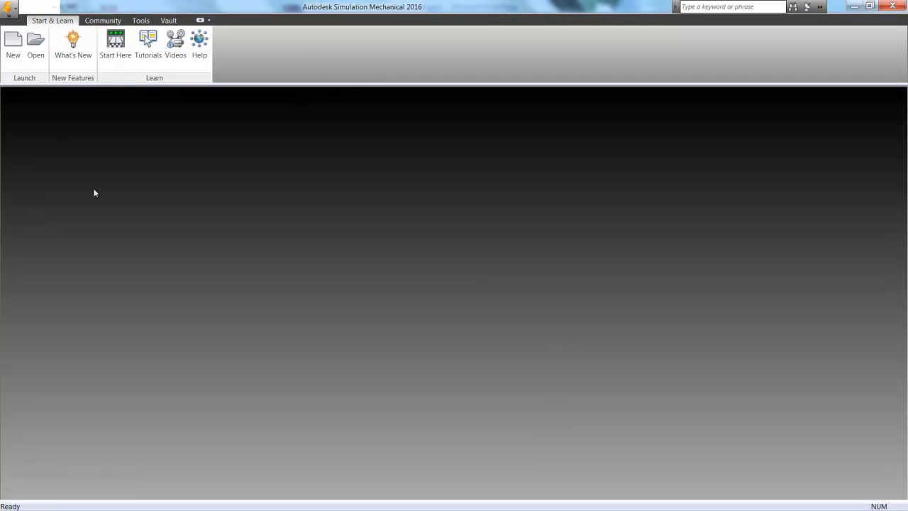
{"action": "left_click", "coordinate": [35, 42]}
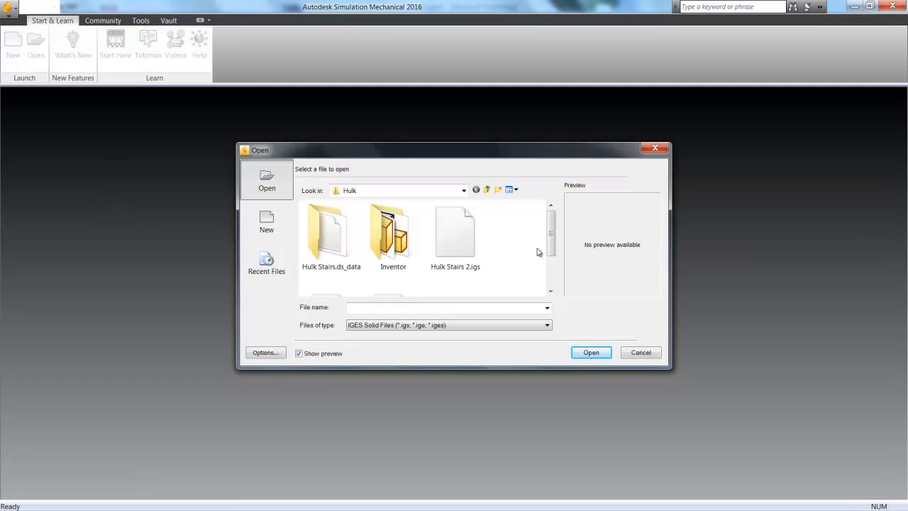
{"action": "left_click", "coordinate": [472, 246]}
{"action": "left_click", "coordinate": [590, 352]}
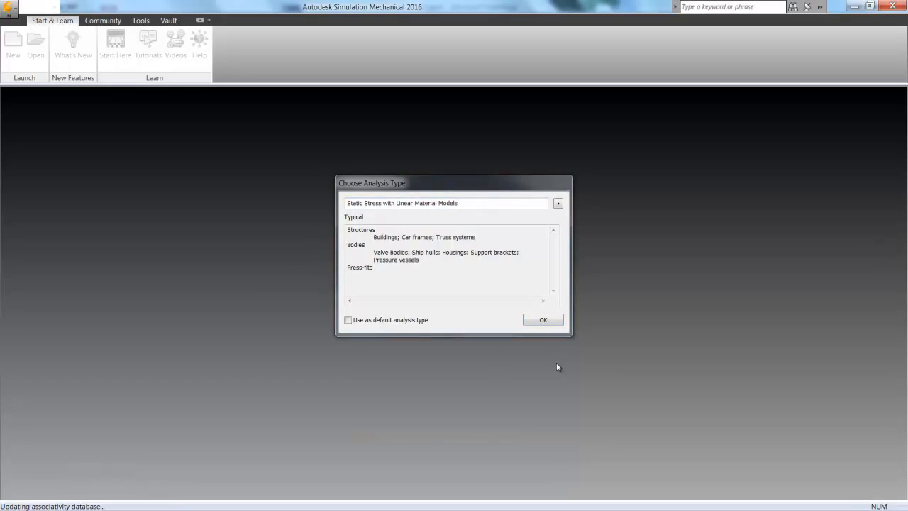
- Choose MES with Nonlinear Material Models as the analysis type for the imported model
{"action": "left_click", "coordinate": [560, 206]}
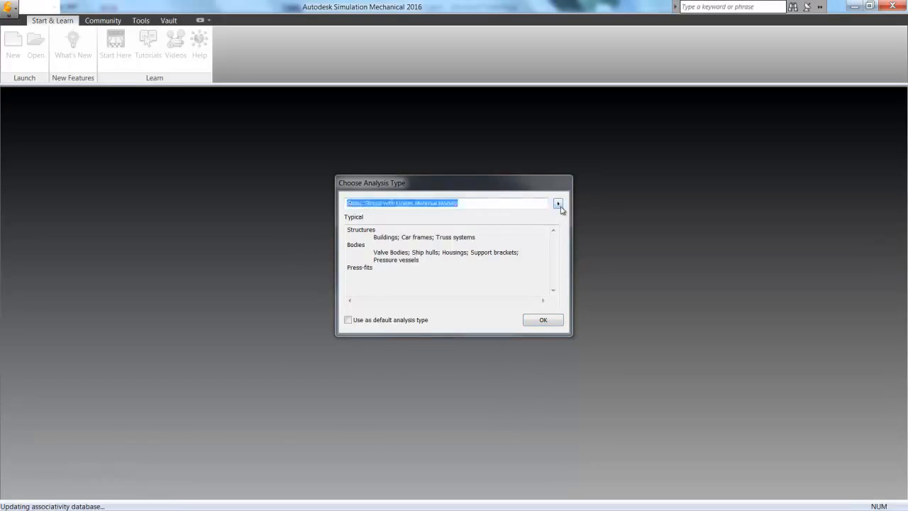
{"action": "left_click", "coordinate": [559, 204]}
{"action": "mouse_move", "coordinate": [595, 216]}
{"action": "left_click", "coordinate": [717, 216]}
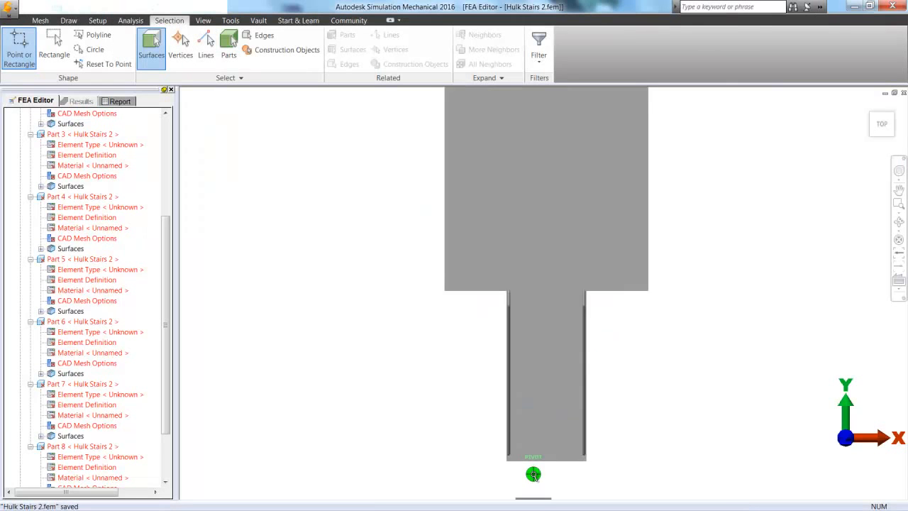
- Apply a -1400 lbf Z-direction force distributed across all six surfaces of the lowest stair's footprint, using load curve 1
{"action": "scroll", "coordinate": [533, 473], "scroll_direction": "up", "scroll_amount": 5}
{"action": "left_click", "coordinate": [505, 376]}
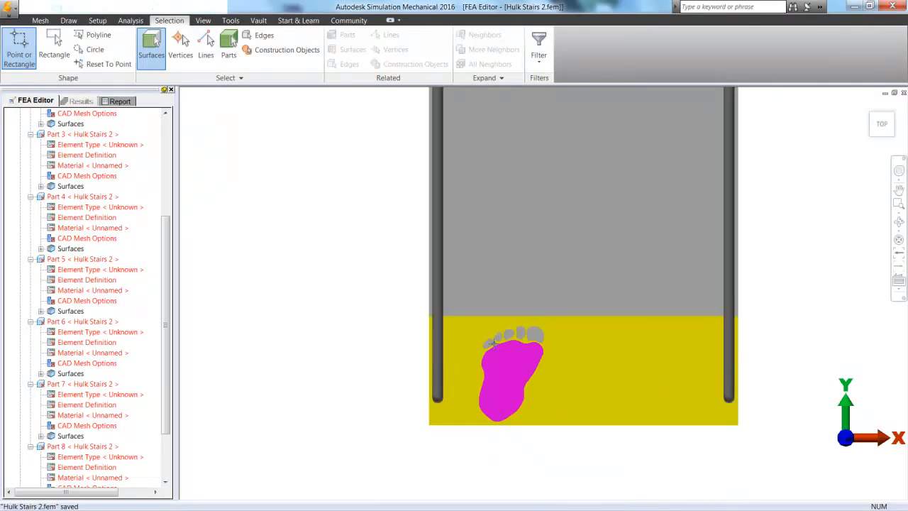
{"action": "left_click", "coordinate": [490, 344], "text": "ctrl"}
{"action": "left_click", "coordinate": [498, 336], "text": "ctrl"}
{"action": "left_click", "coordinate": [508, 334], "text": "ctrl"}
{"action": "left_click", "coordinate": [521, 332], "text": "ctrl"}
{"action": "left_click", "coordinate": [534, 334], "text": "ctrl"}
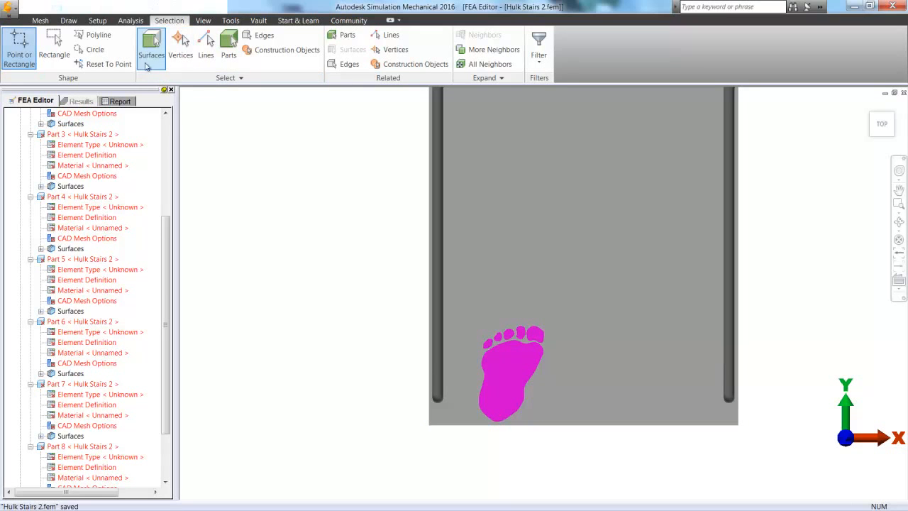
{"action": "left_click", "coordinate": [97, 19]}
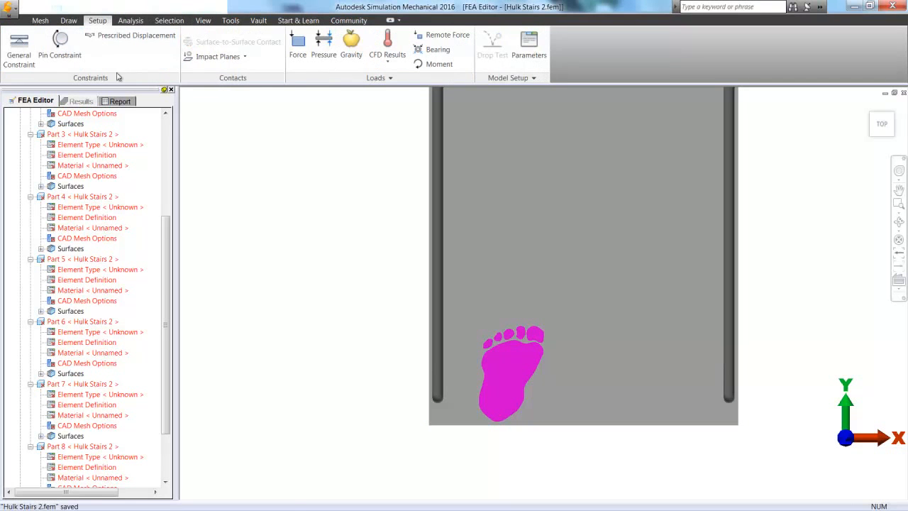
{"action": "left_click", "coordinate": [298, 44]}
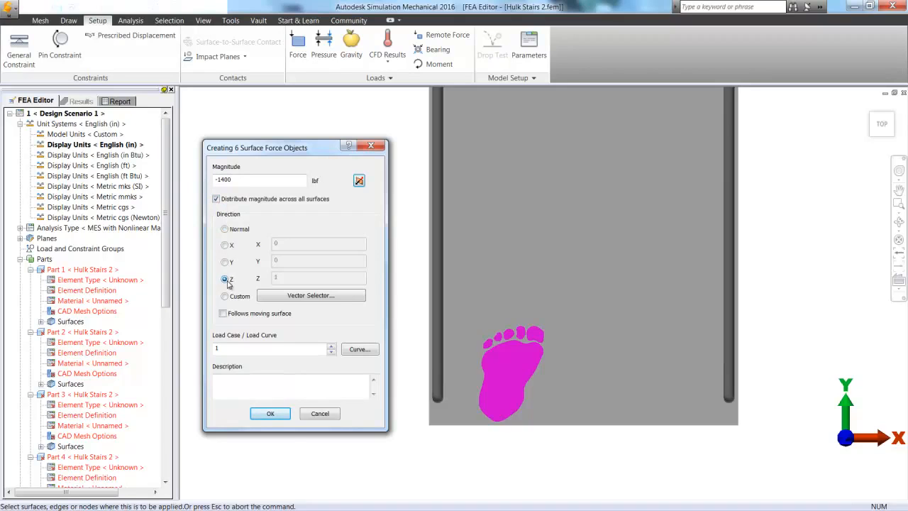
{"action": "left_click", "coordinate": [270, 416]}
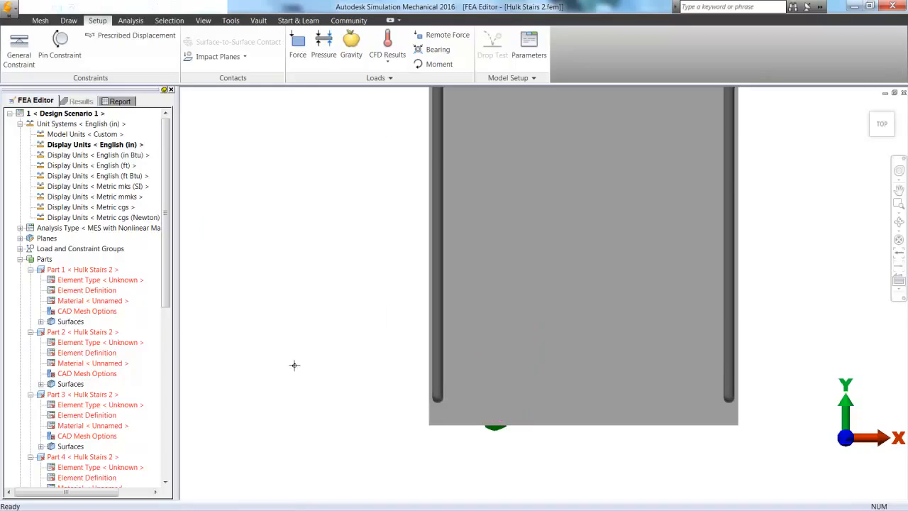
- Apply a -1400 lbf Z-direction force distributed across the six surfaces of the second stair's footprint, using load curve 2
{"action": "left_click", "coordinate": [650, 285]}
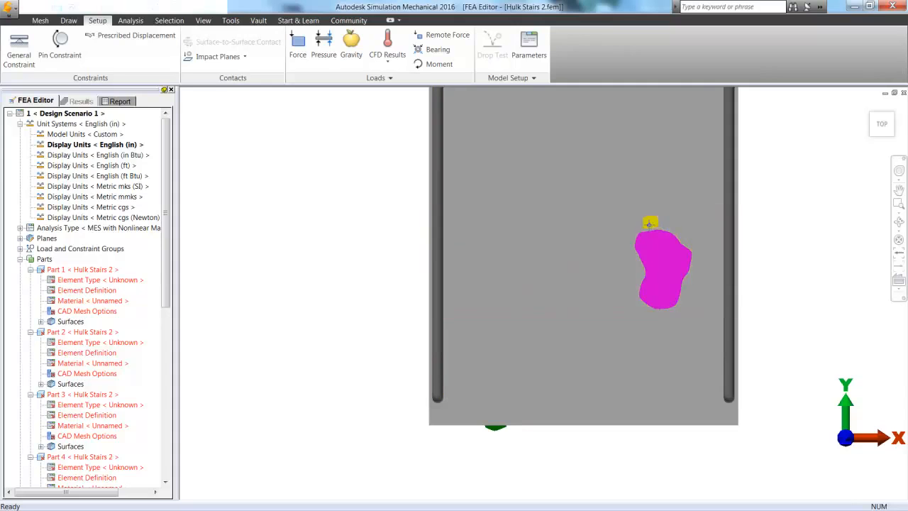
{"action": "left_click", "coordinate": [674, 230], "text": "ctrl"}
{"action": "left_click", "coordinate": [681, 236], "text": "ctrl"}
{"action": "left_click", "coordinate": [689, 243], "text": "ctrl"}
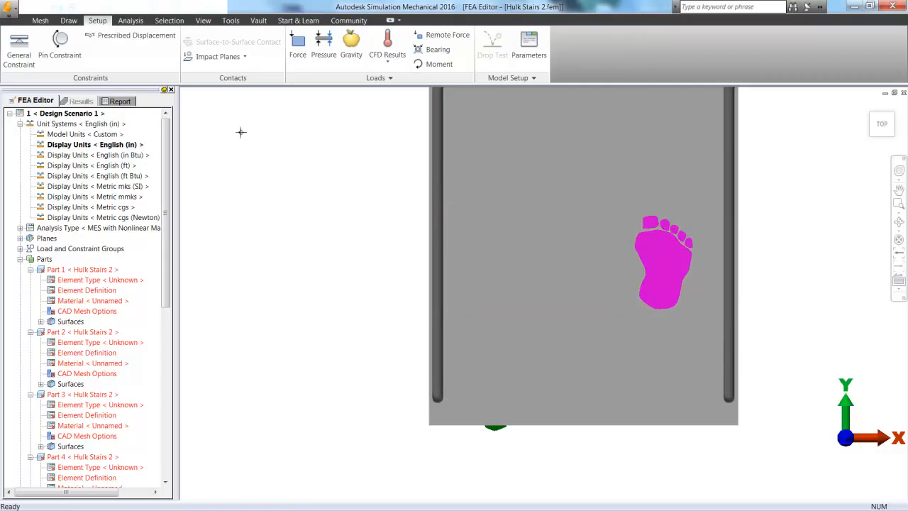
{"action": "left_click", "coordinate": [298, 44]}
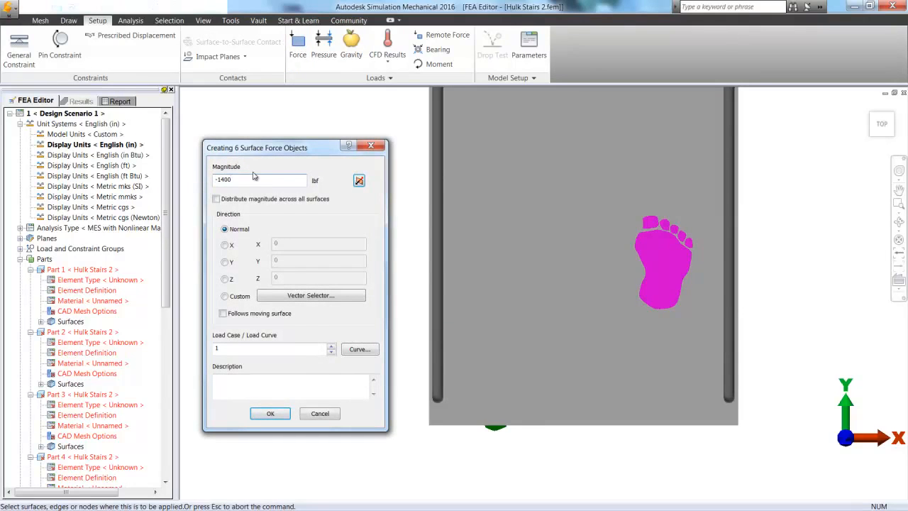
{"action": "left_click", "coordinate": [217, 199]}
{"action": "left_click", "coordinate": [331, 344]}
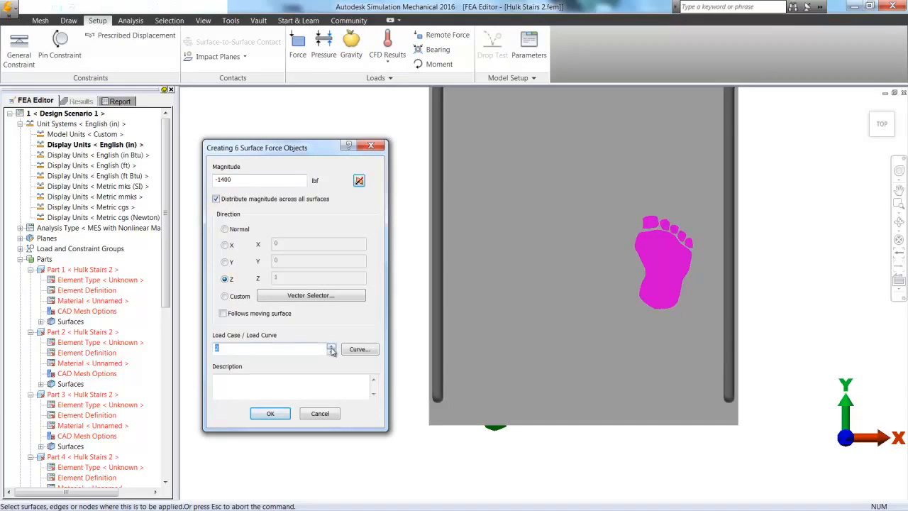
{"action": "left_click", "coordinate": [283, 414]}
- Apply the same distributed Z-direction force to the toe and sole surfaces of the third stair's footprint
{"action": "left_click", "coordinate": [500, 124]}
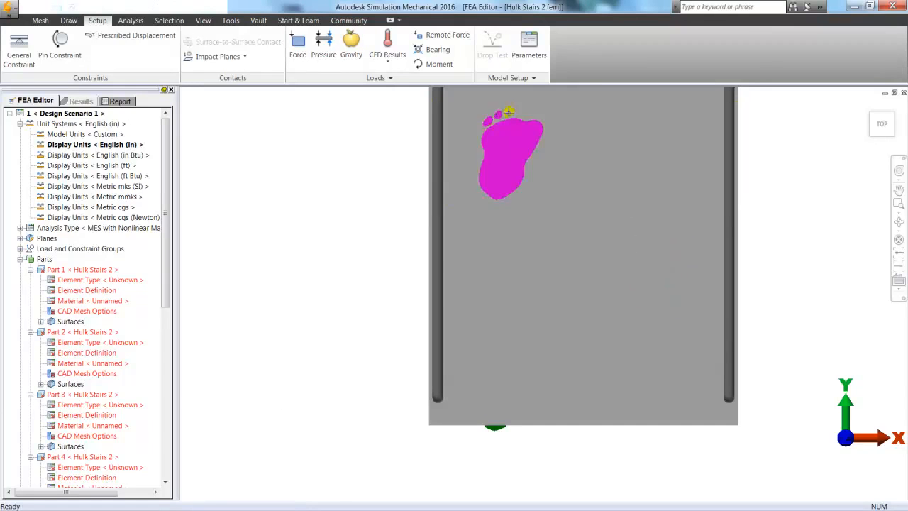
{"action": "left_click", "coordinate": [298, 44]}
{"action": "type", "text": "-140"}
{"action": "left_click", "coordinate": [215, 198]}
{"action": "left_click", "coordinate": [224, 279]}
{"action": "left_click", "coordinate": [270, 413]}
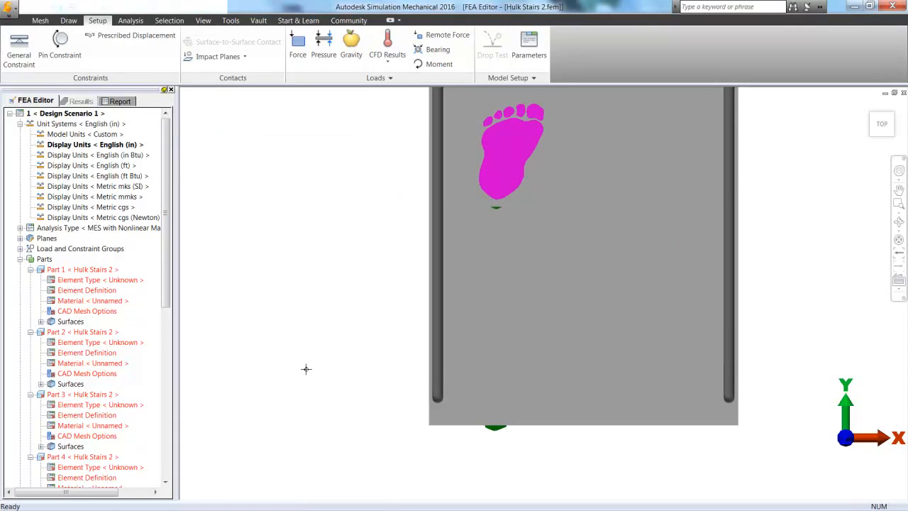
- Apply a -1400 lbf Z-direction force distributed across the six surfaces of the fourth stair's footprint, using load curve 4
{"action": "scroll", "coordinate": [292, 387], "scroll_direction": "down", "scroll_amount": 4}
{"action": "left_click", "coordinate": [461, 254]}
{"action": "left_click", "coordinate": [448, 240], "text": "ctrl"}
{"action": "left_click", "coordinate": [456, 241], "text": "ctrl"}
{"action": "left_click", "coordinate": [462, 244], "text": "ctrl"}
{"action": "left_click", "coordinate": [298, 44]}
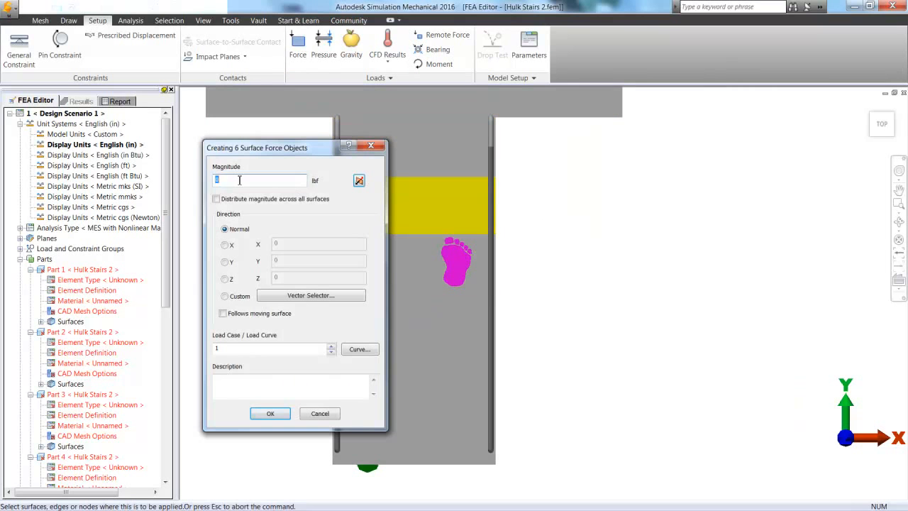
{"action": "left_click", "coordinate": [224, 278]}
{"action": "left_click", "coordinate": [216, 198]}
{"action": "left_click", "coordinate": [270, 413]}
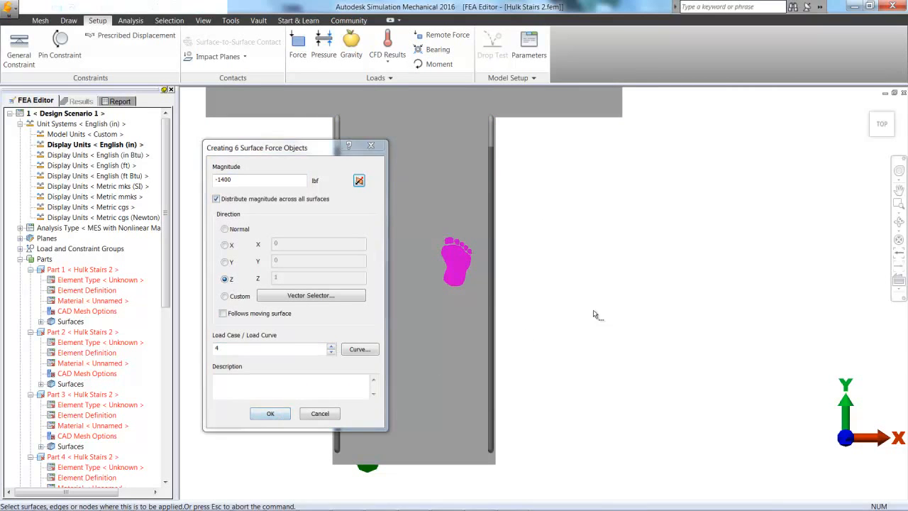
- Apply a 15021 lbf Z-direction force distributed across all twelve surfaces of the two footprints on the platform
{"action": "left_click", "coordinate": [619, 293]}
{"action": "scroll", "coordinate": [588, 320], "scroll_direction": "down", "scroll_amount": 4}
{"action": "scroll", "coordinate": [494, 107], "scroll_direction": "up", "scroll_amount": 4}
{"action": "left_click", "coordinate": [462, 190]}
{"action": "left_click", "coordinate": [450, 174], "text": "ctrl"}
{"action": "left_click", "coordinate": [456, 170], "text": "ctrl"}
{"action": "left_click", "coordinate": [462, 169], "text": "ctrl"}
{"action": "left_click", "coordinate": [469, 168], "text": "ctrl"}
{"action": "left_click", "coordinate": [476, 170], "text": "ctrl"}
{"action": "left_click", "coordinate": [538, 168], "text": "ctrl"}
{"action": "left_click", "coordinate": [546, 170], "text": "ctrl"}
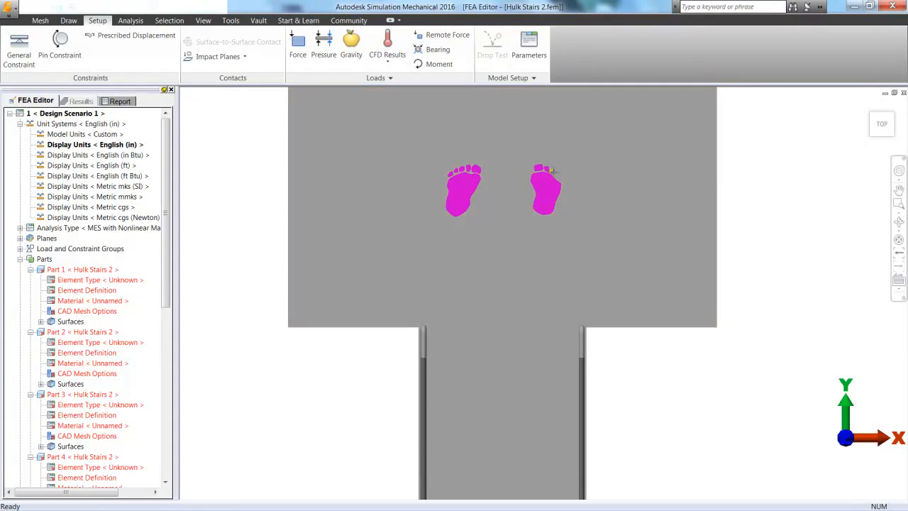
{"action": "left_click", "coordinate": [557, 174], "text": "ctrl"}
{"action": "left_click", "coordinate": [297, 44]}
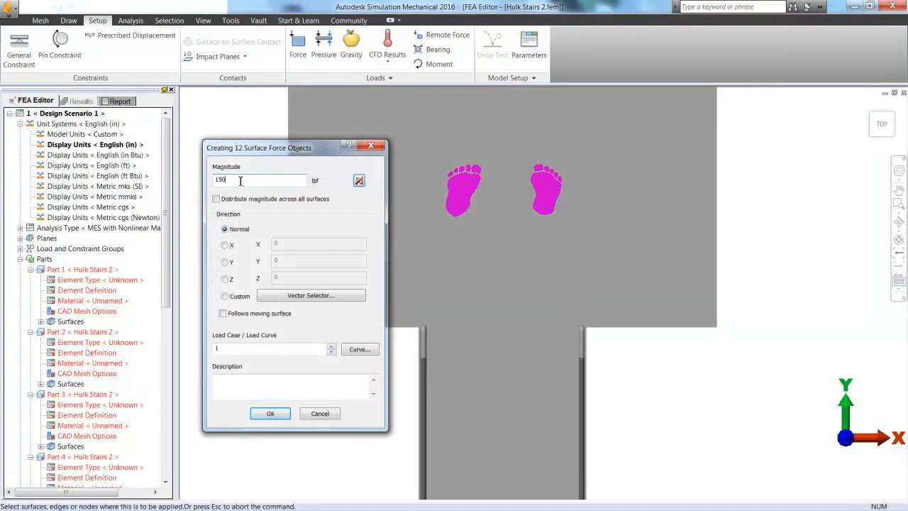
{"action": "type", "text": "15021"}
{"action": "left_click", "coordinate": [217, 198]}
{"action": "left_click", "coordinate": [225, 279]}
{"action": "left_click", "coordinate": [267, 413]}
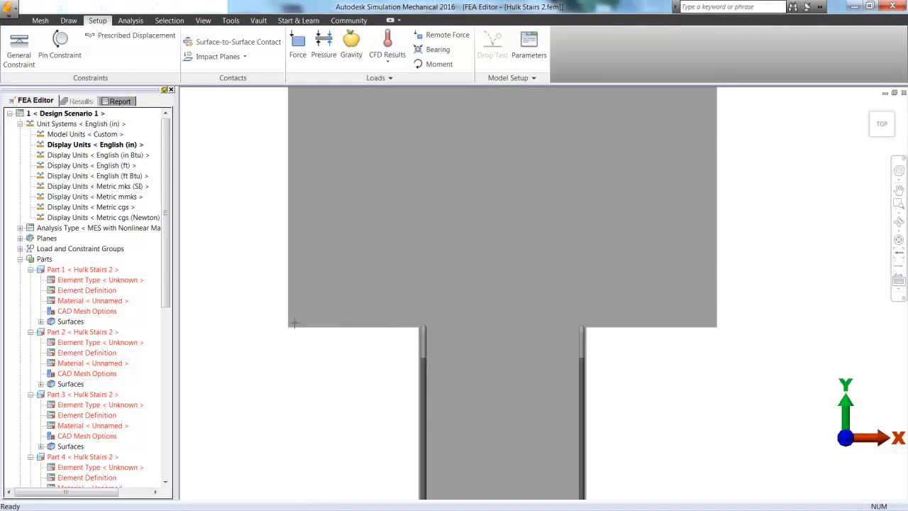
- Generate the 3D mesh for the stairs and platform assembly
{"action": "left_click", "coordinate": [41, 20]}
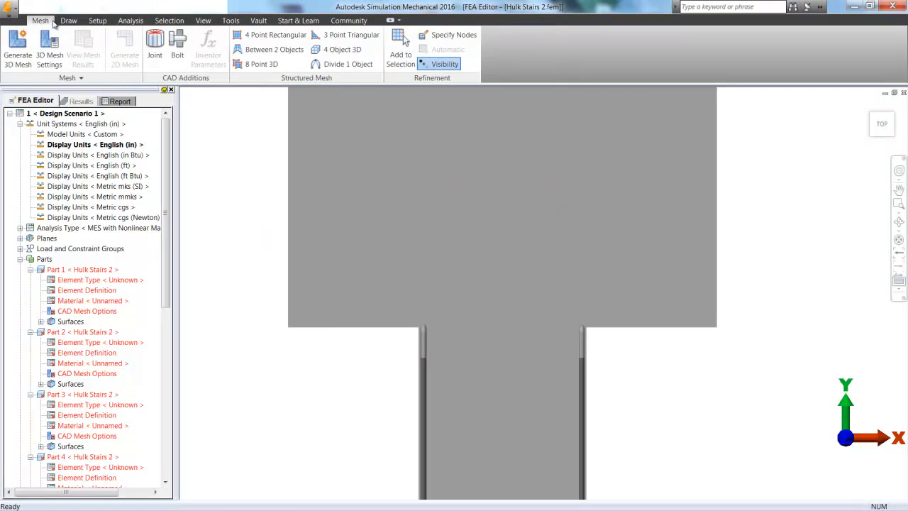
{"action": "left_click", "coordinate": [24, 51]}
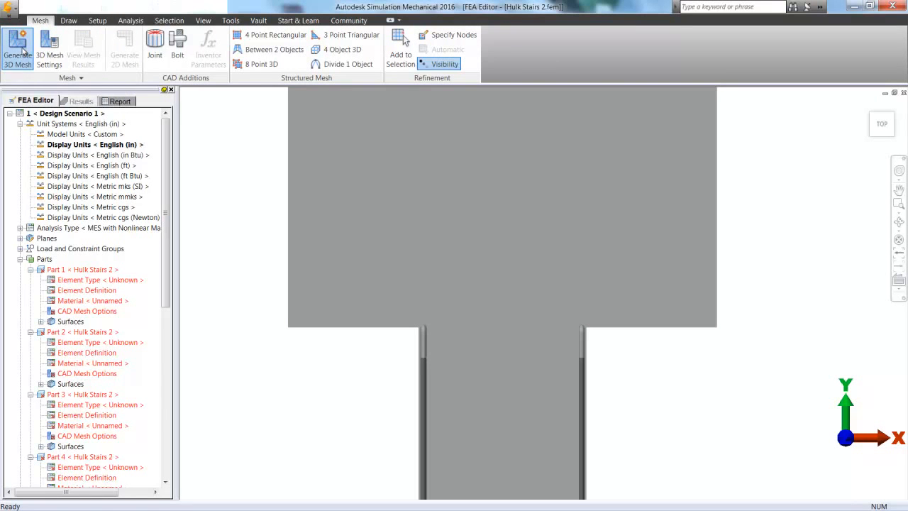
{"action": "left_click", "coordinate": [873, 137]}
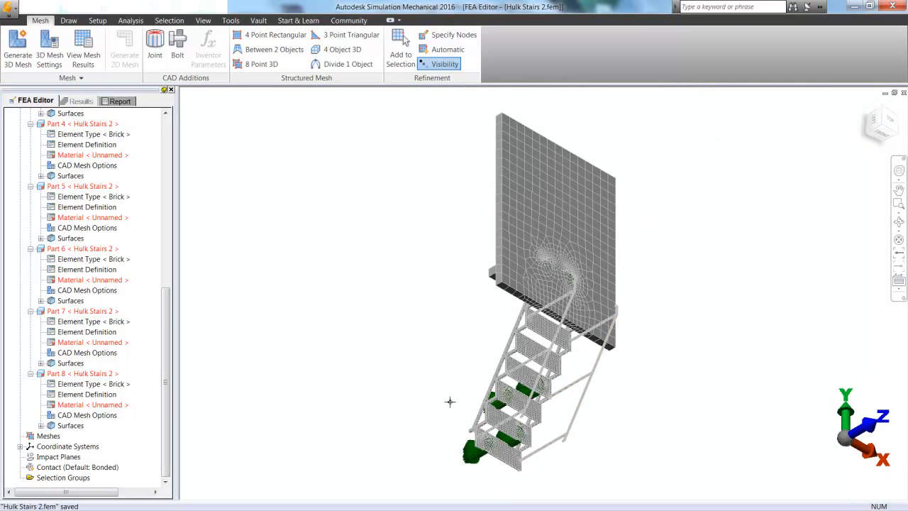
{"action": "left_click", "coordinate": [884, 145]}
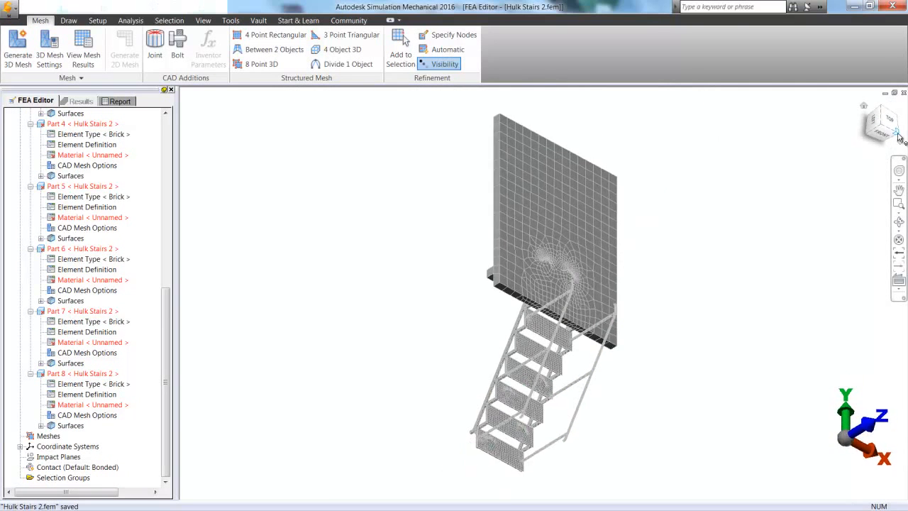
{"action": "left_click", "coordinate": [899, 223]}
{"action": "left_click_drag", "start_coordinate": [526, 360], "coordinate": [527, 330]}
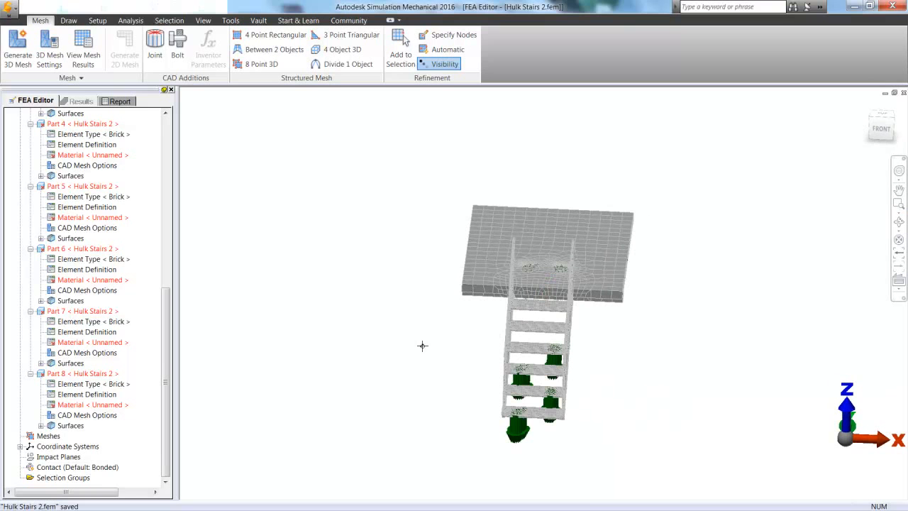
- Assign the material Steel (ASTM - A36) to all eight parts of the model
{"action": "left_click_drag", "start_coordinate": [168, 298], "coordinate": [189, 141]}
{"action": "left_click", "coordinate": [83, 238]}
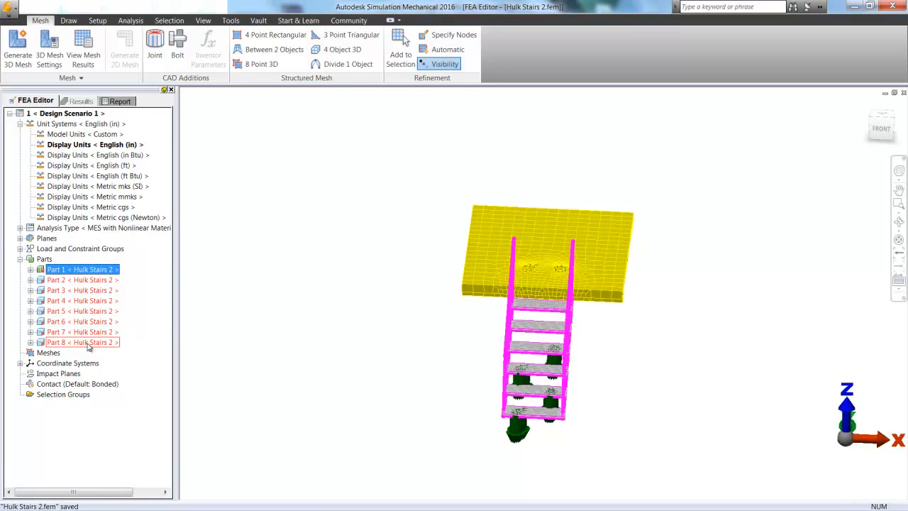
{"action": "left_click", "coordinate": [89, 343], "text": "shift"}
{"action": "right_click", "coordinate": [90, 344]}
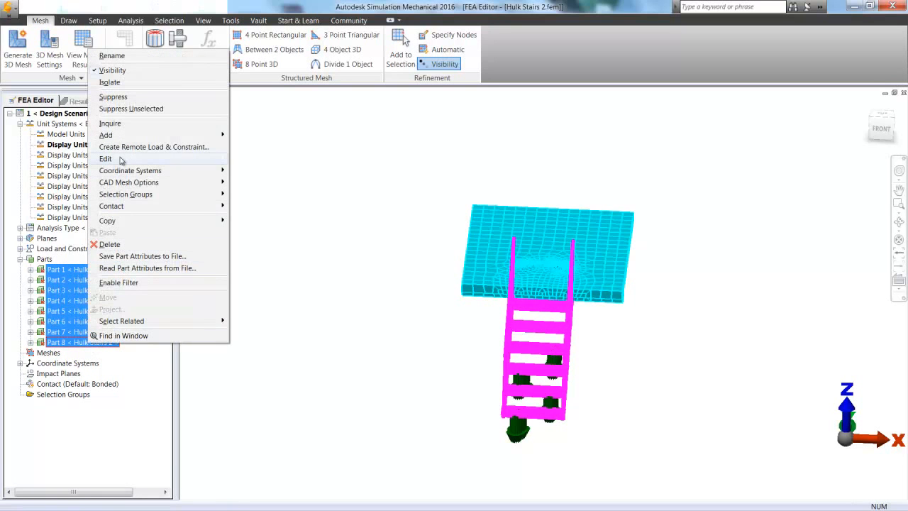
{"action": "mouse_move", "coordinate": [160, 161]}
{"action": "left_click", "coordinate": [266, 196]}
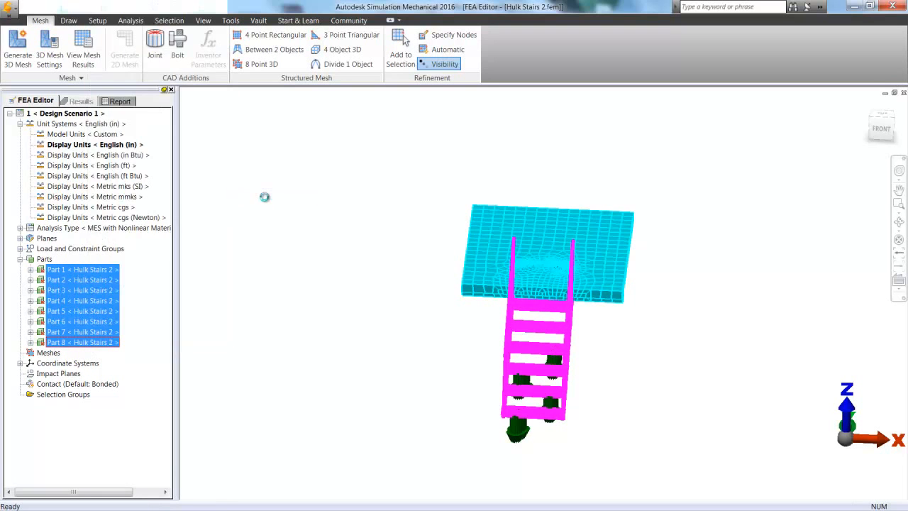
{"action": "left_click", "coordinate": [234, 225]}
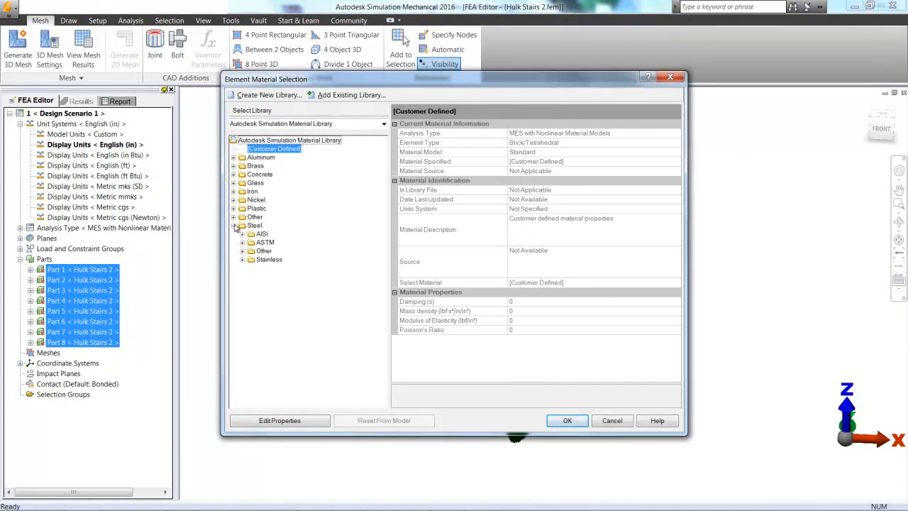
{"action": "left_click", "coordinate": [241, 242]}
{"action": "left_click", "coordinate": [272, 260]}
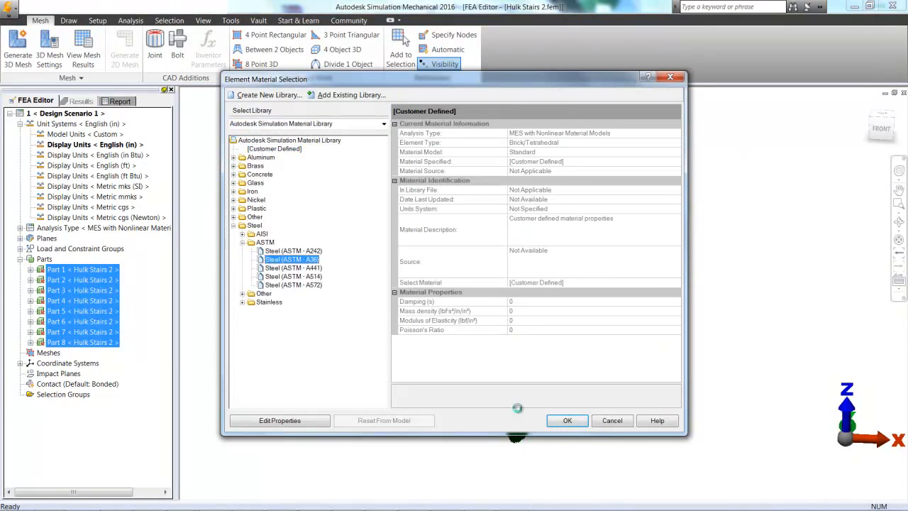
{"action": "left_click", "coordinate": [567, 419]}
{"action": "left_click", "coordinate": [229, 247]}
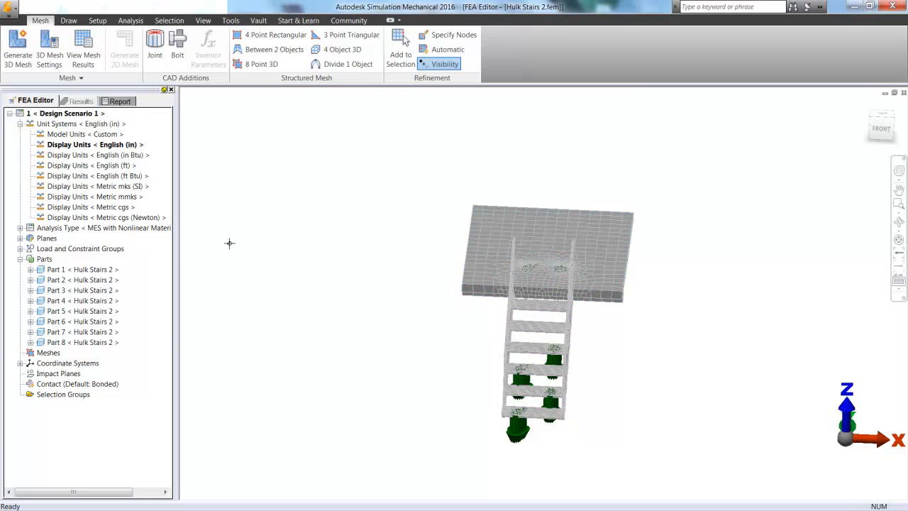
- Set the number of time steps to 100 in the analysis parameters
{"action": "right_click", "coordinate": [100, 229]}
{"action": "left_click", "coordinate": [137, 241]}
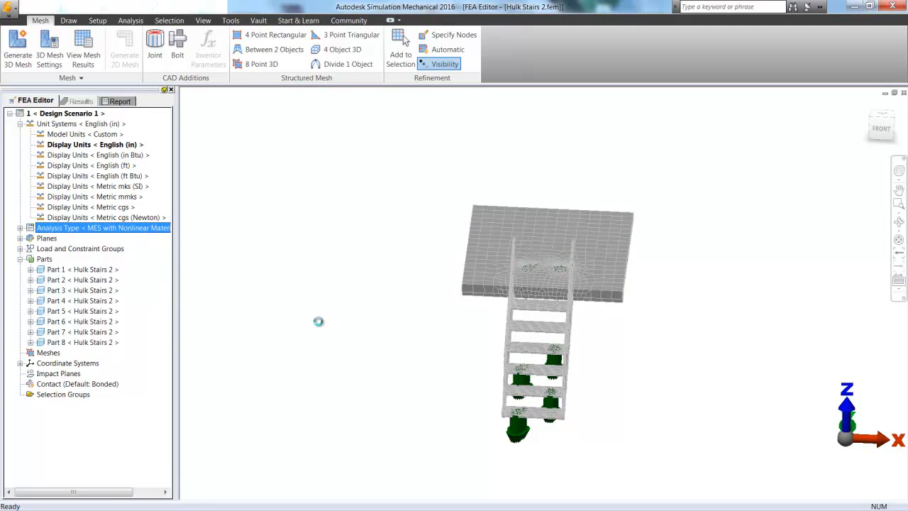
{"action": "left_click", "coordinate": [396, 225]}
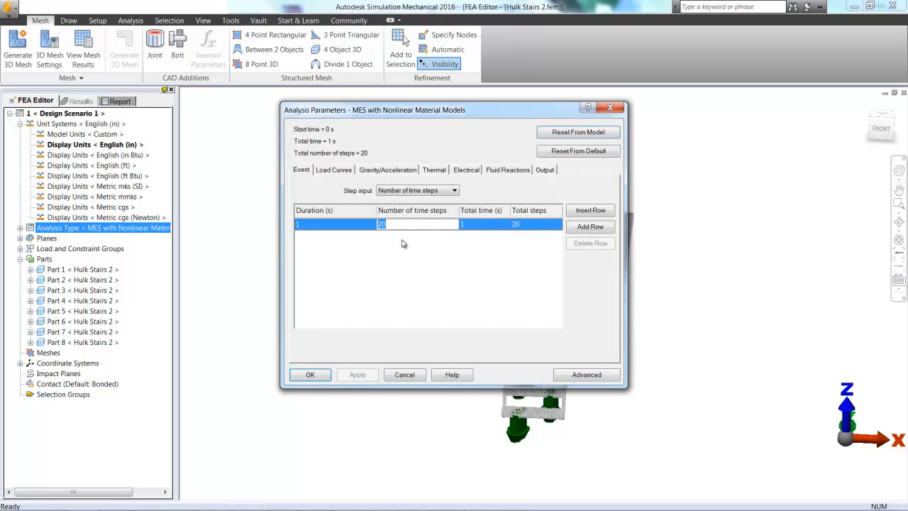
- Add load curve 3 with a multiplier of 0 at 0 s and 0.2 s, rising to 1 at 0.3 s
{"action": "left_click", "coordinate": [340, 170]}
{"action": "left_click", "coordinate": [350, 251]}
{"action": "left_click", "coordinate": [498, 286]}
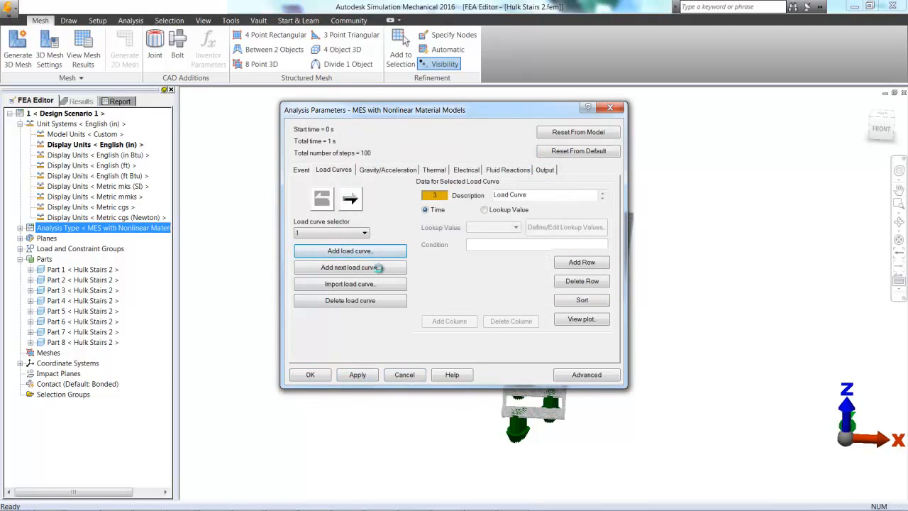
{"action": "left_click", "coordinate": [582, 262]}
{"action": "left_click", "coordinate": [357, 375]}
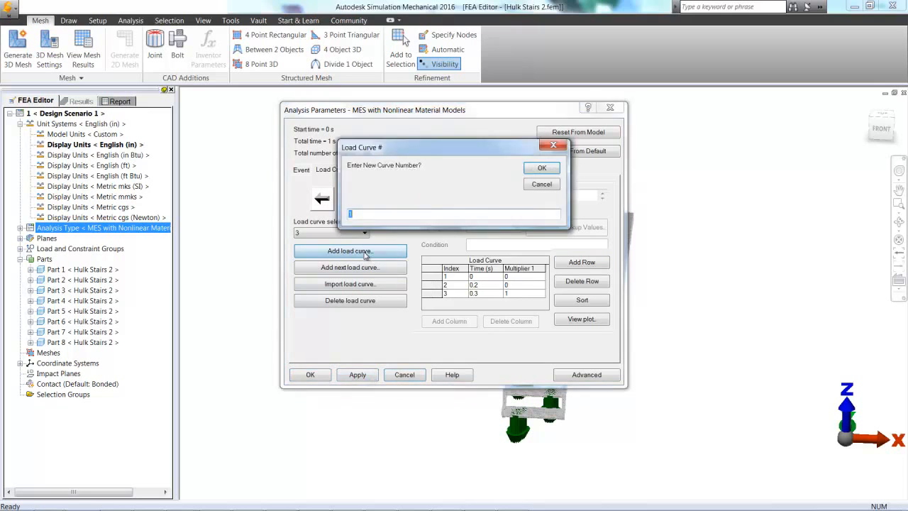
- Define load curve 4 with a multiplier of 0 at 0.3 s and 1 at 0.4 s, and apply it
{"action": "left_click", "coordinate": [485, 286]}
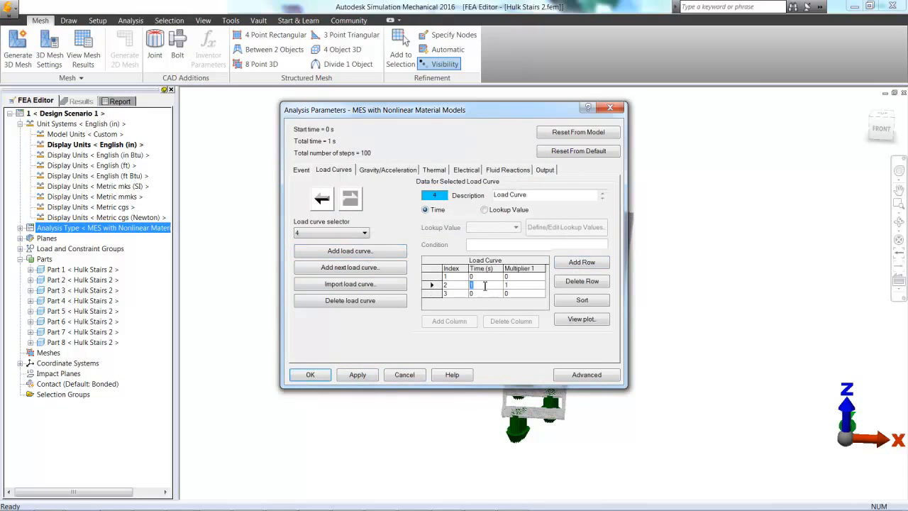
{"action": "type", "text": "4"}
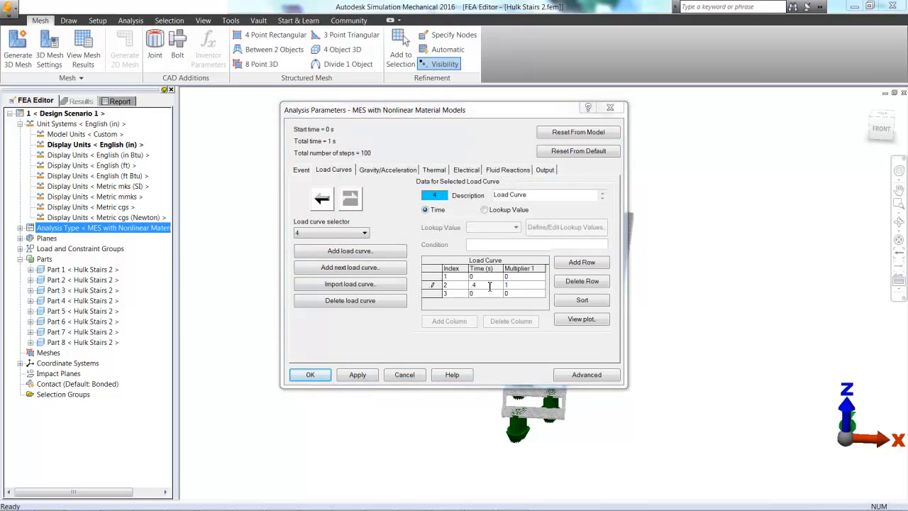
{"action": "key", "text": "Tab"}
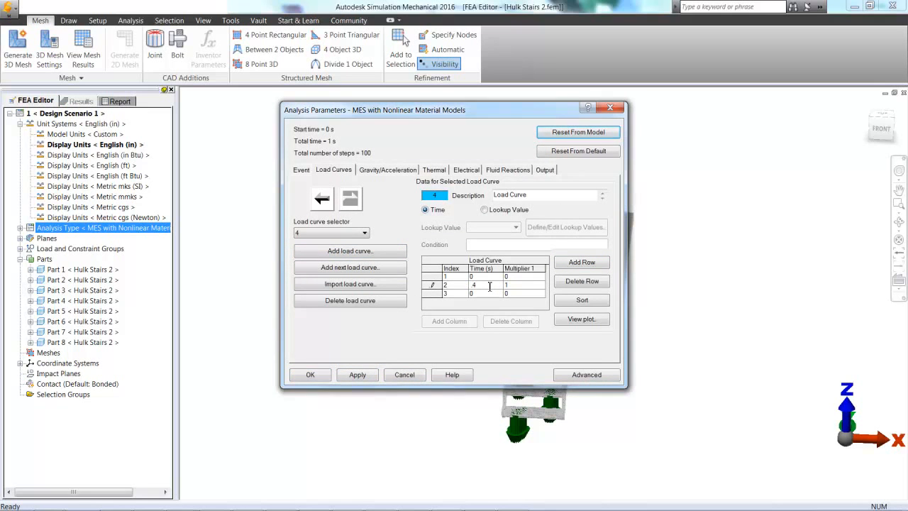
{"action": "left_click_drag", "start_coordinate": [481, 286], "coordinate": [453, 290]}
{"action": "type", "text": ".3"}
{"action": "left_click", "coordinate": [512, 287]}
{"action": "type", "text": "4"}
{"action": "left_click", "coordinate": [512, 294]}
{"action": "type", "text": "1"}
{"action": "left_click", "coordinate": [364, 376]}
- Add load curve 5 and give its table a third row
{"action": "left_click", "coordinate": [367, 254]}
{"action": "type", "text": "5"}
{"action": "key", "text": "Return"}
{"action": "left_click", "coordinate": [582, 262]}
- Set load curve 5 to a multiplier of 0 at 0.5 s and 1 at 0.6 s, and accept the analysis parameters
{"action": "left_click", "coordinate": [478, 287]}
{"action": "type", "text": ".4"}
{"action": "key", "text": "Tab"}
{"action": "type", "text": "1"}
{"action": "left_click", "coordinate": [490, 294]}
{"action": "type", "text": ".61"}
{"action": "left_click", "coordinate": [518, 286]}
{"action": "type", "text": "0"}
{"action": "left_click", "coordinate": [484, 286]}
{"action": "type", "text": ".5"}
{"action": "left_click", "coordinate": [356, 375]}
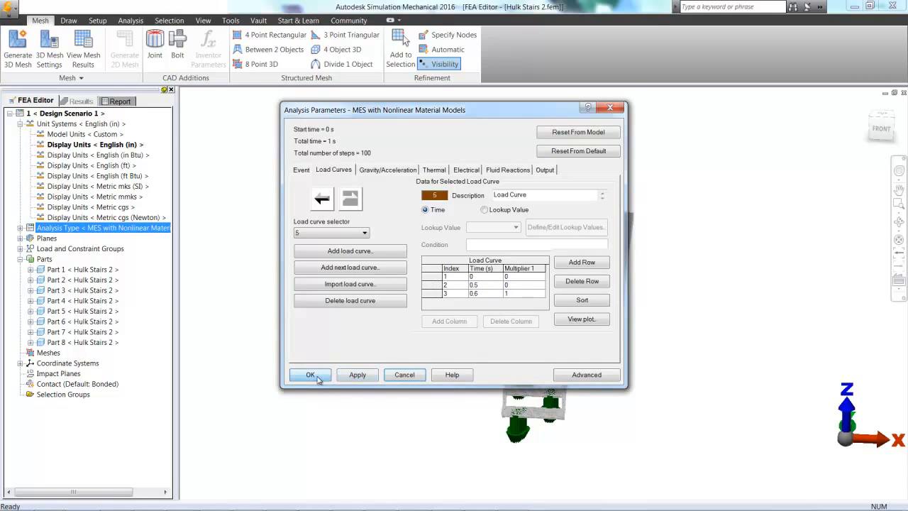
{"action": "left_click", "coordinate": [310, 374]}
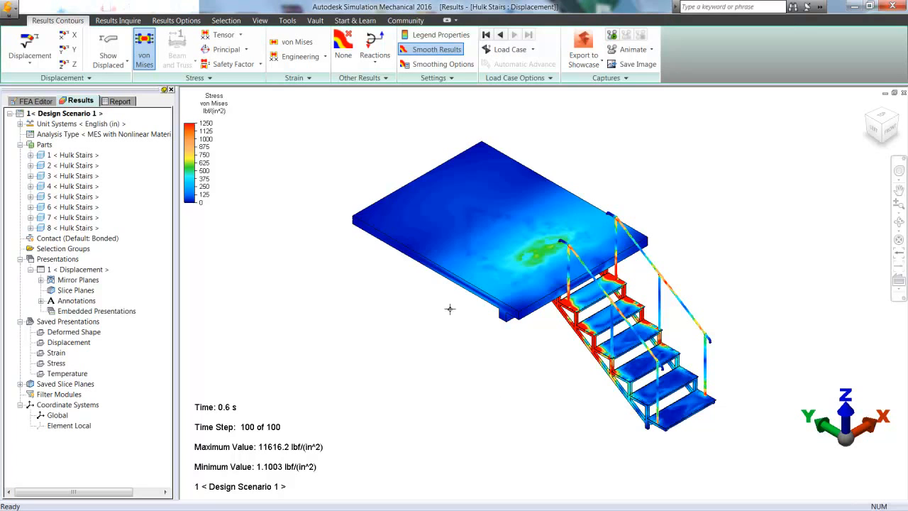
- Set load case 16 for the displayed von Mises stress results
{"action": "left_click", "coordinate": [533, 50]}
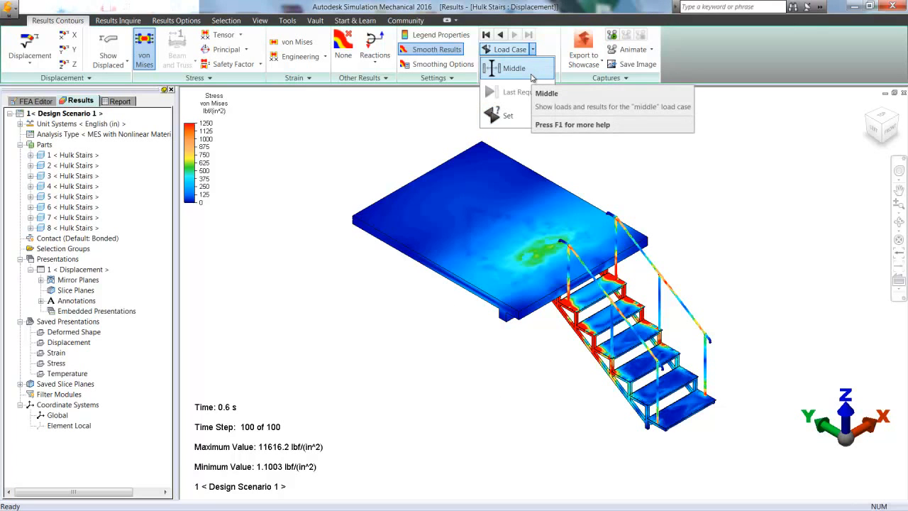
{"action": "left_click", "coordinate": [507, 114]}
{"action": "left_click_drag", "start_coordinate": [448, 221], "coordinate": [264, 307]}
{"action": "type", "text": "20"}
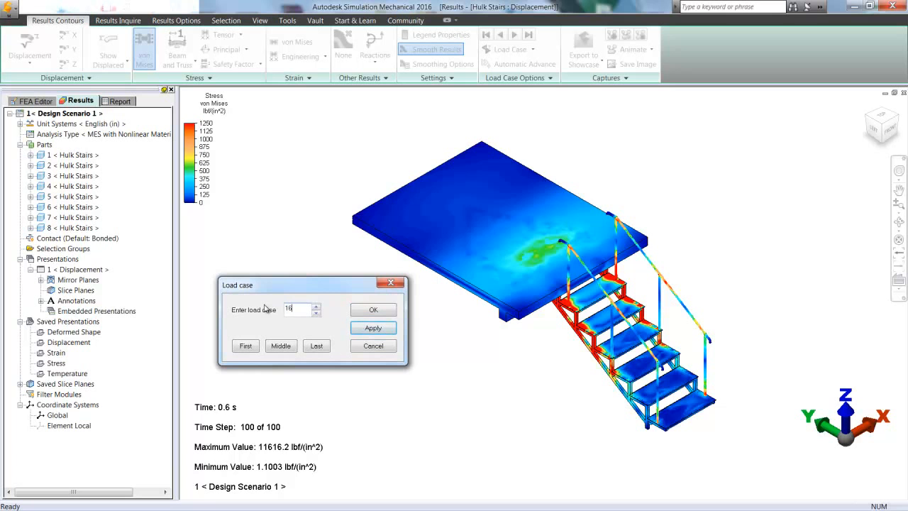